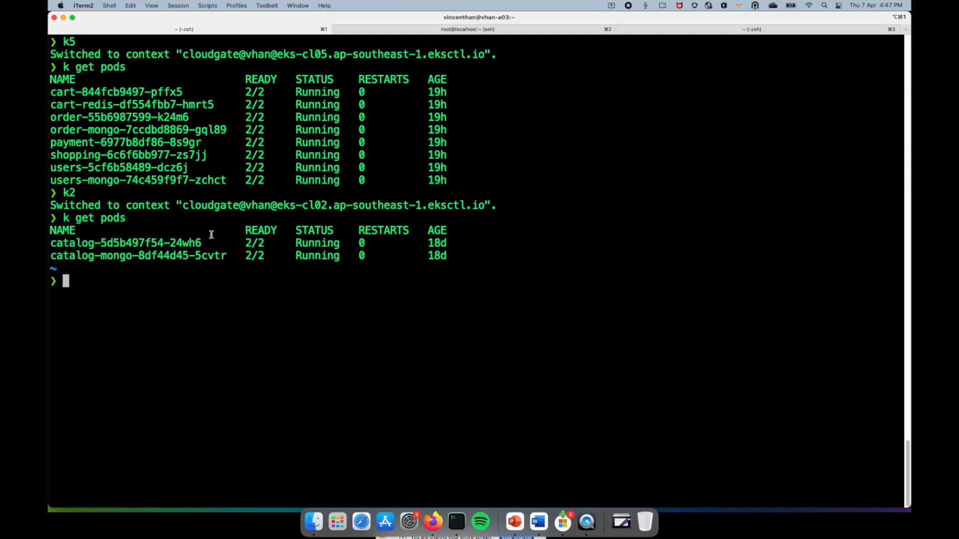
# - Switch to the eks-cl05 cluster context with k5 and list services in all namespaces, filtered for istio
pyautogui.write('k5')
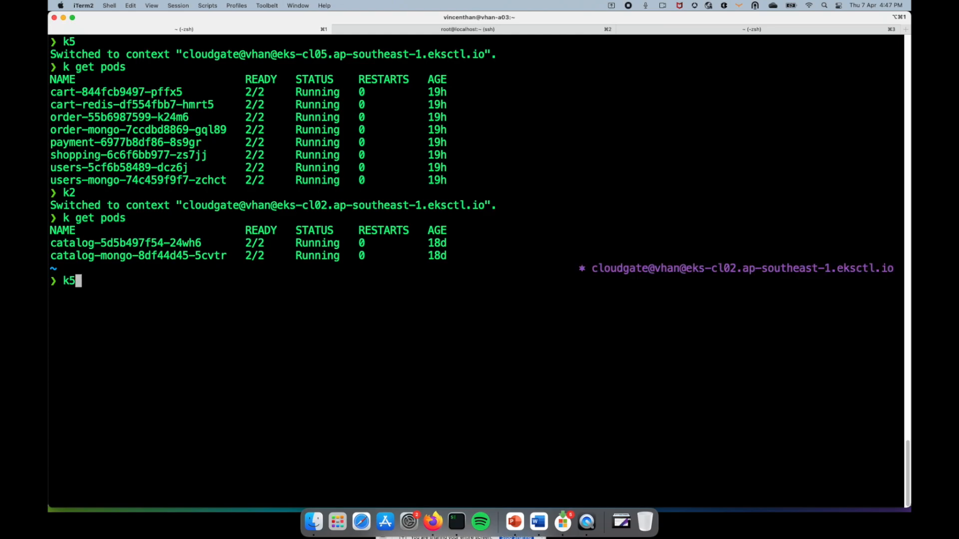
pyautogui.press('Return')
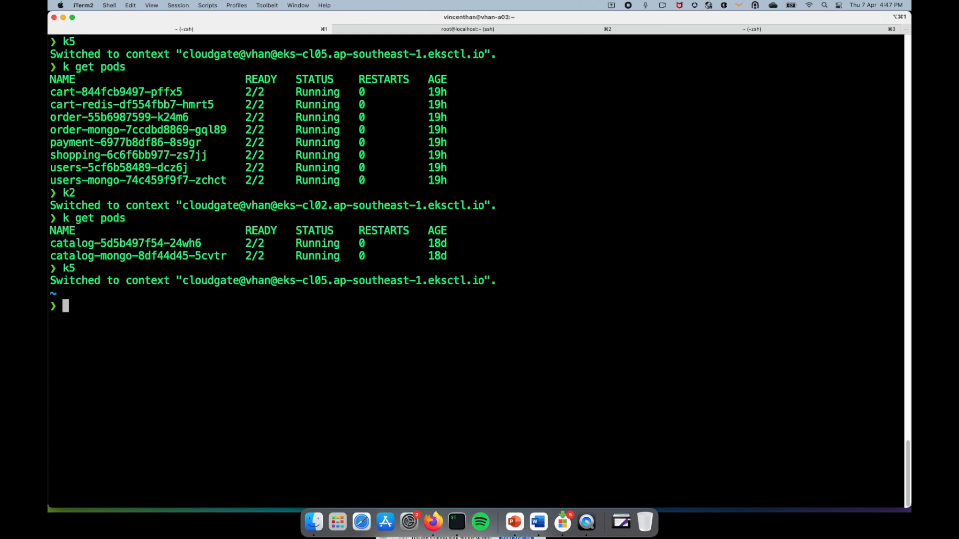
pyautogui.write('k get svc ')
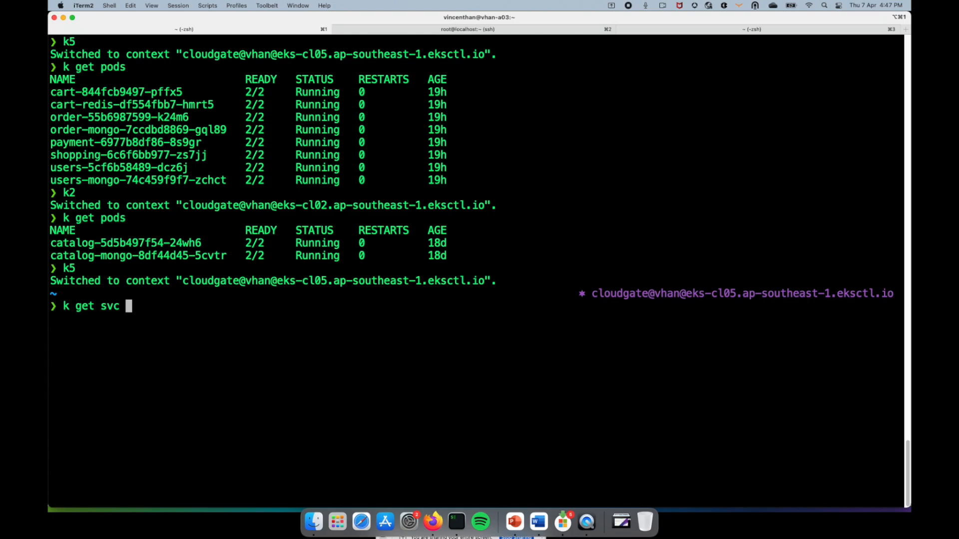
pyautogui.write('-A | grep istio')
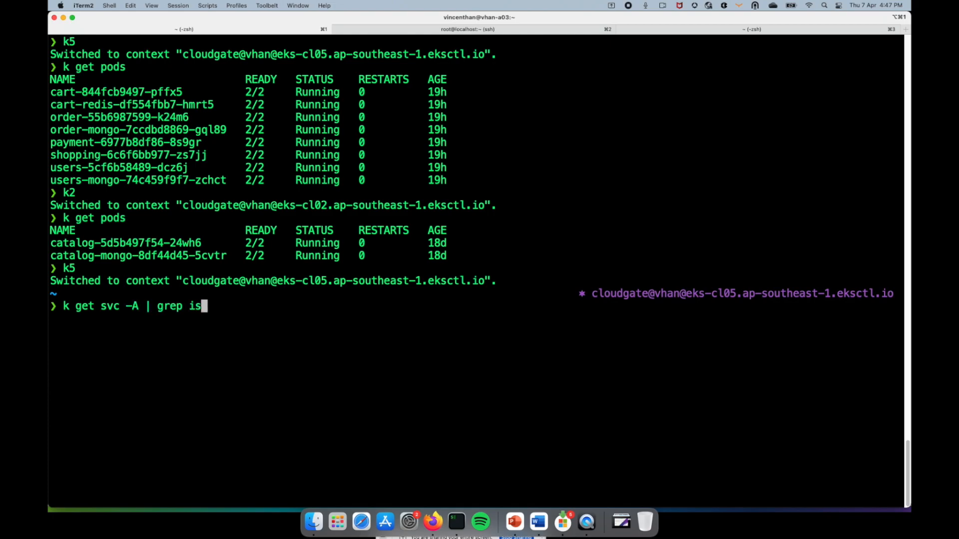
pyautogui.press('Return')
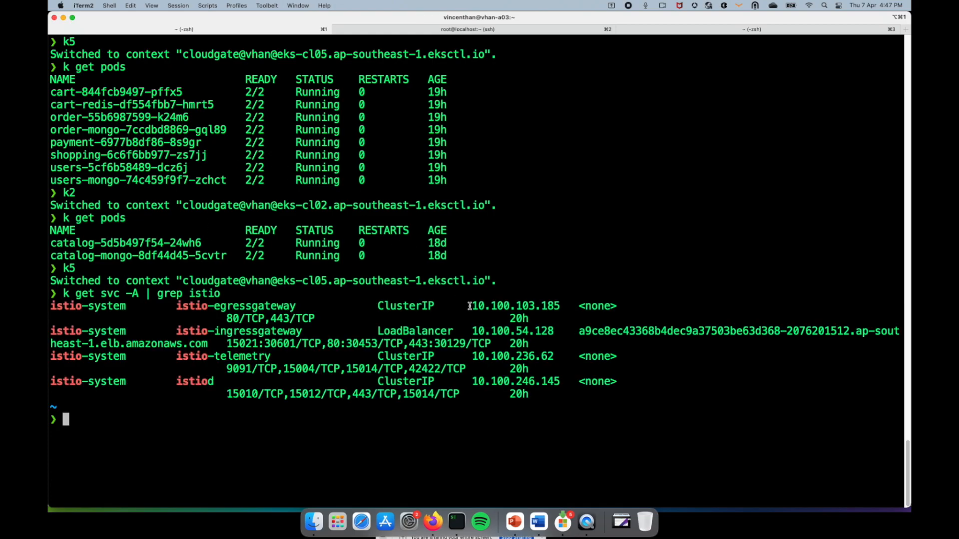
# - Copy the istio-ingressgateway load balancer hostname, open it in a separate Firefox tab, and view the ACME Fitness catalog page
pyautogui.moveTo(580, 331); pyautogui.dragTo(208, 344)
pyautogui.press('super+c')
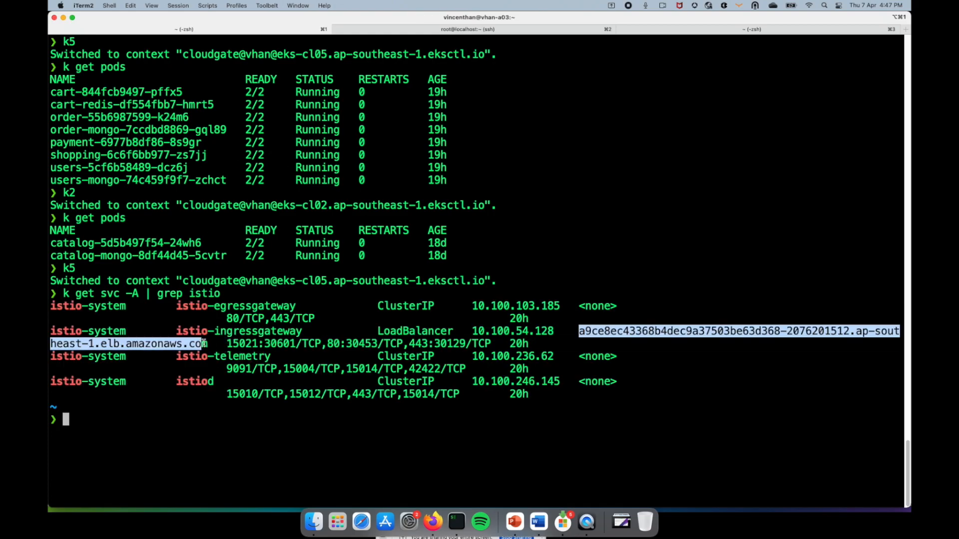
pyautogui.click(433, 521)
pyautogui.click(609, 22)
pyautogui.press('super+v')
pyautogui.press('Return')
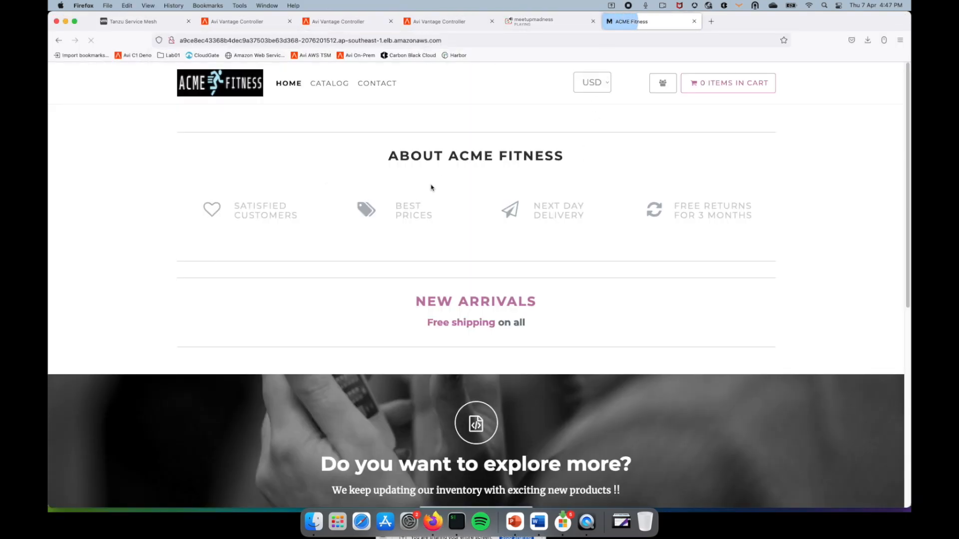
pyautogui.click(337, 90)
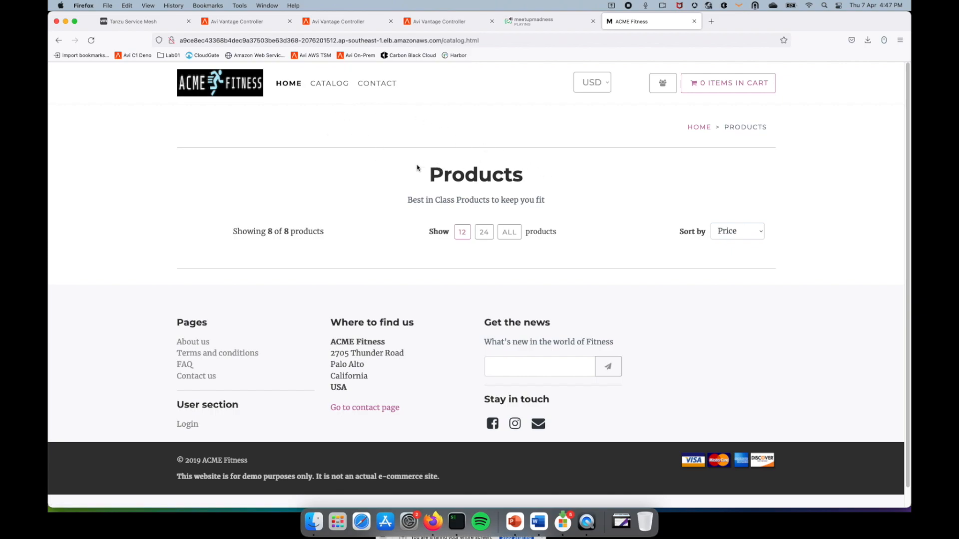
# - In Tanzu Service Mesh, start a new global namespace named vhan-acepod-dev-gns with the domain dev.acepod.com
pyautogui.click(167, 23)
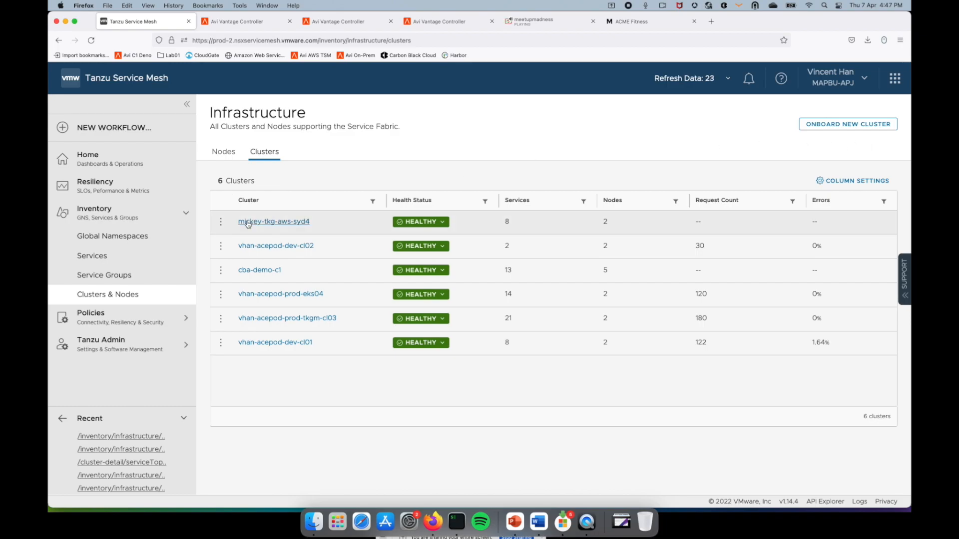
pyautogui.click(191, 236)
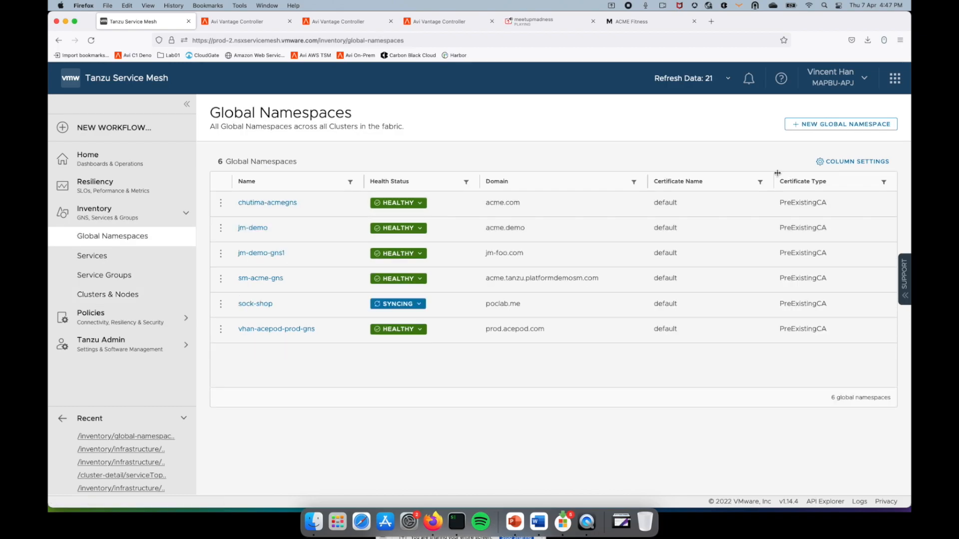
pyautogui.click(844, 124)
pyautogui.click(557, 152)
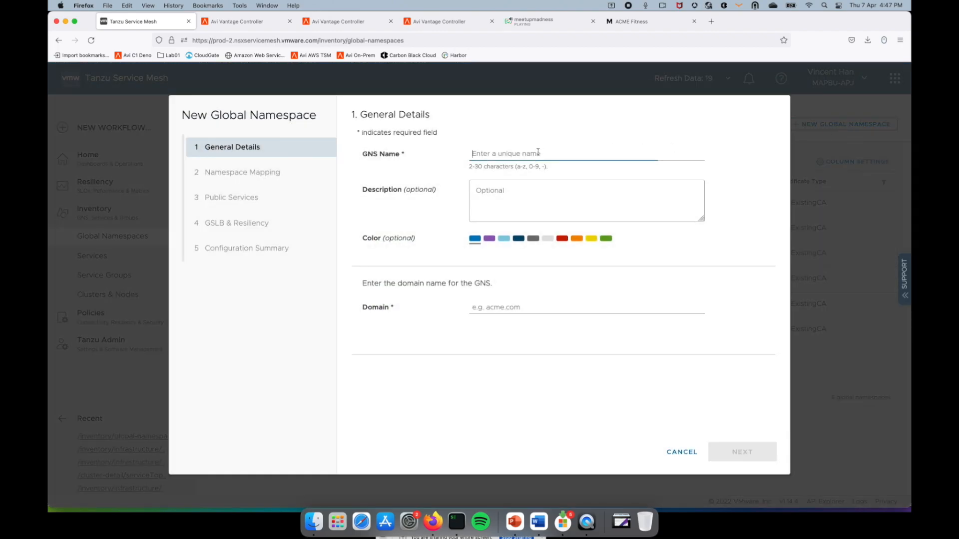
pyautogui.write('vh')
pyautogui.click(526, 306)
pyautogui.write('dev.acepod.com')
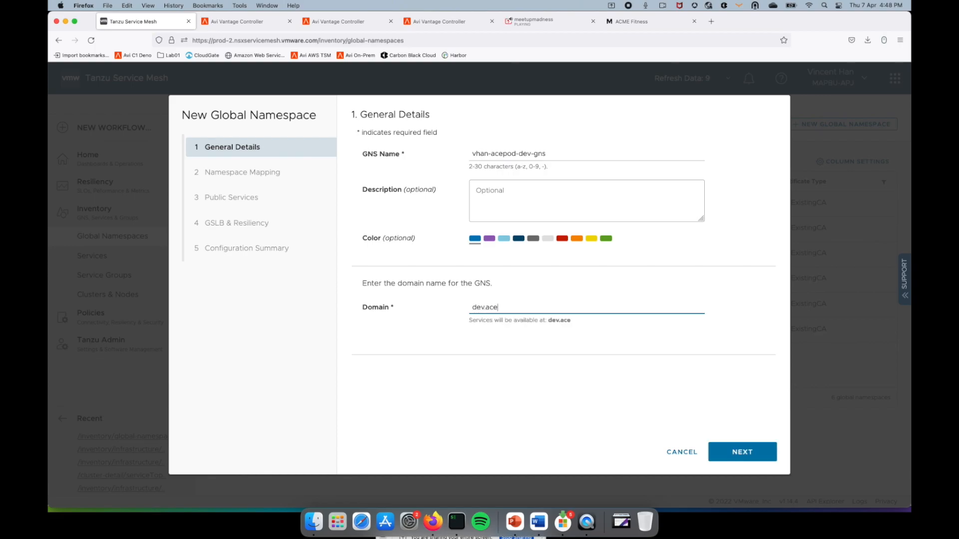
pyautogui.click(721, 443)
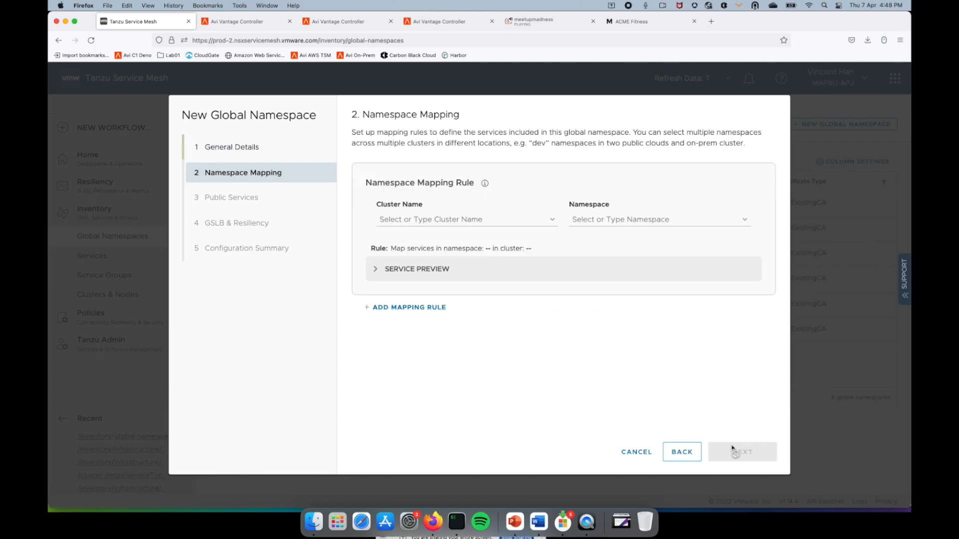
# - Map the default namespace of cluster vhan-acepod-dev-cl01 in the first namespace mapping rule
pyautogui.click(548, 222)
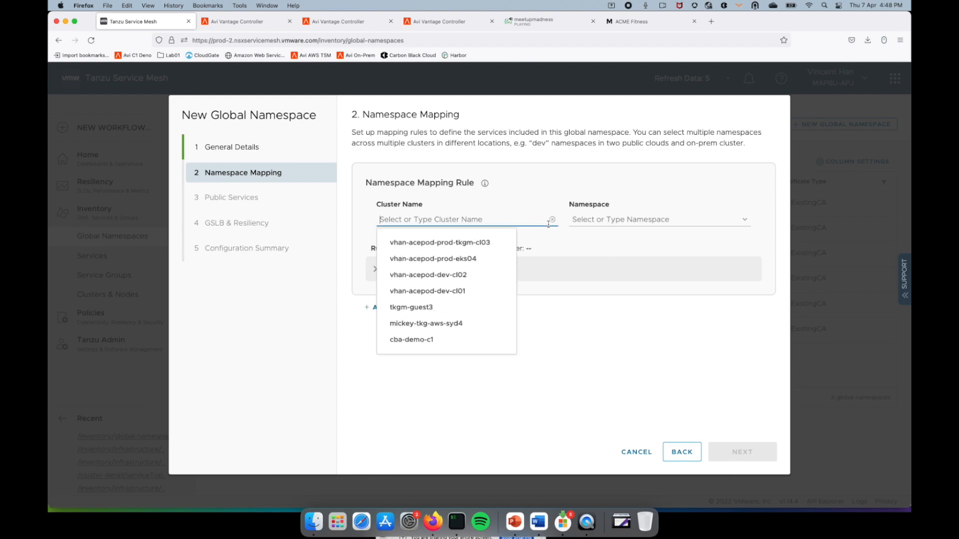
pyautogui.click(454, 295)
pyautogui.click(650, 220)
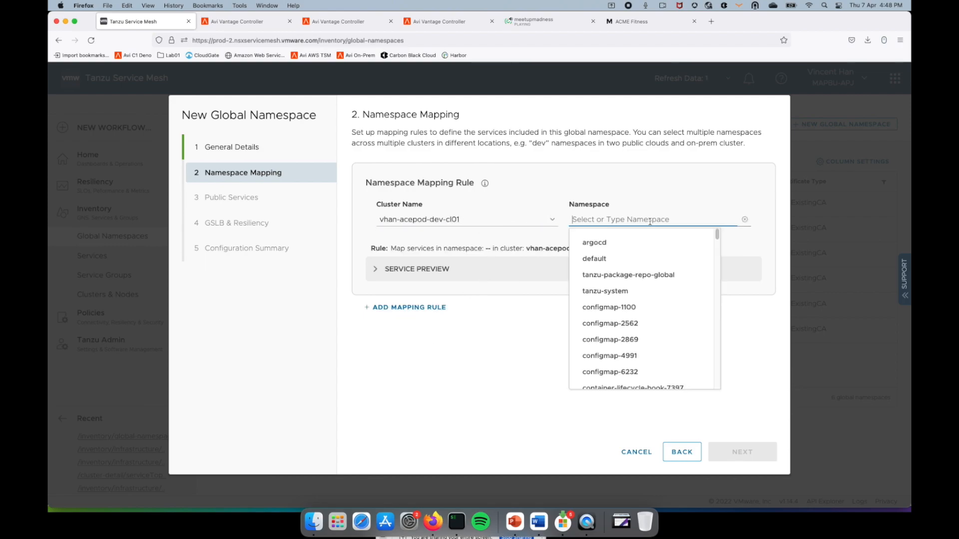
pyautogui.click(629, 258)
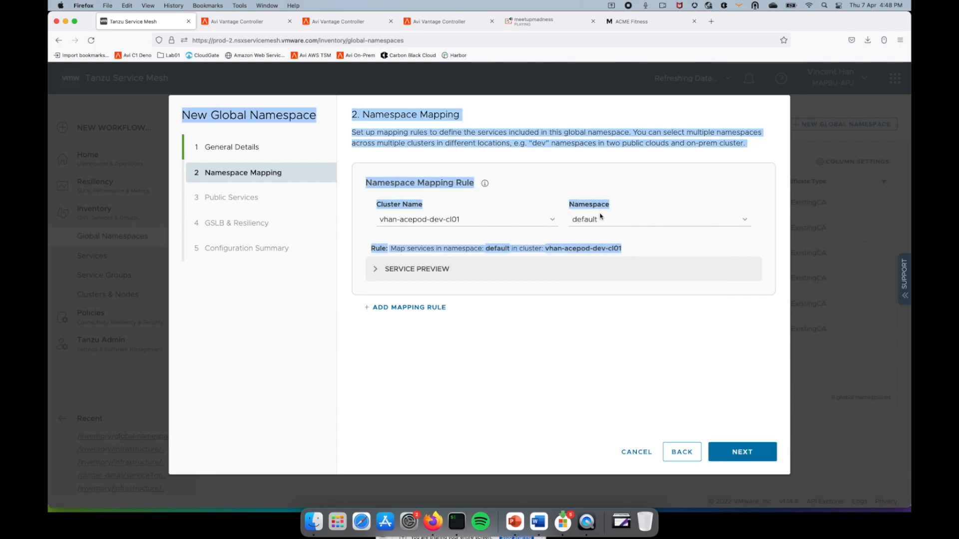
# - Add a second mapping rule for the default namespace of cluster vhan-acepod-dev-cl02 and proceed to the public services settings
pyautogui.click(433, 308)
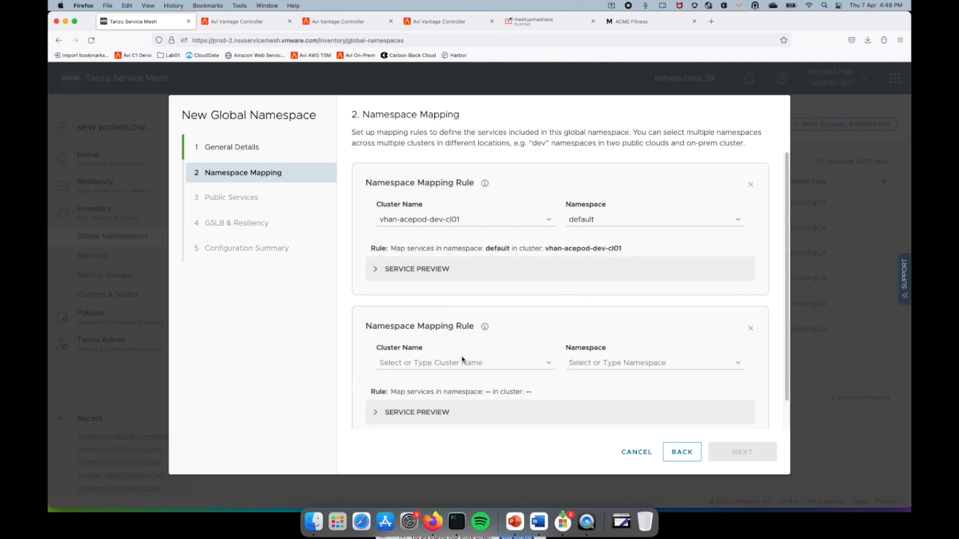
pyautogui.click(462, 359)
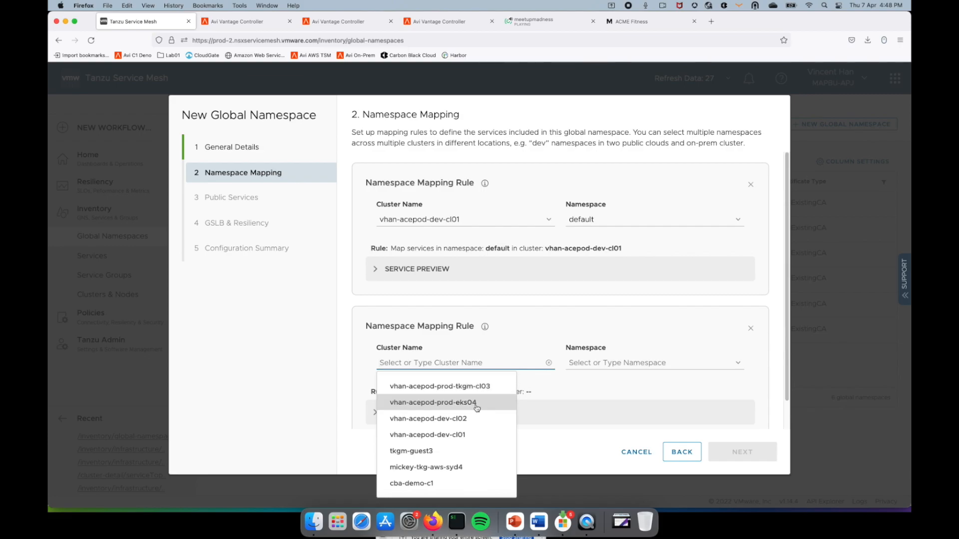
pyautogui.click(468, 419)
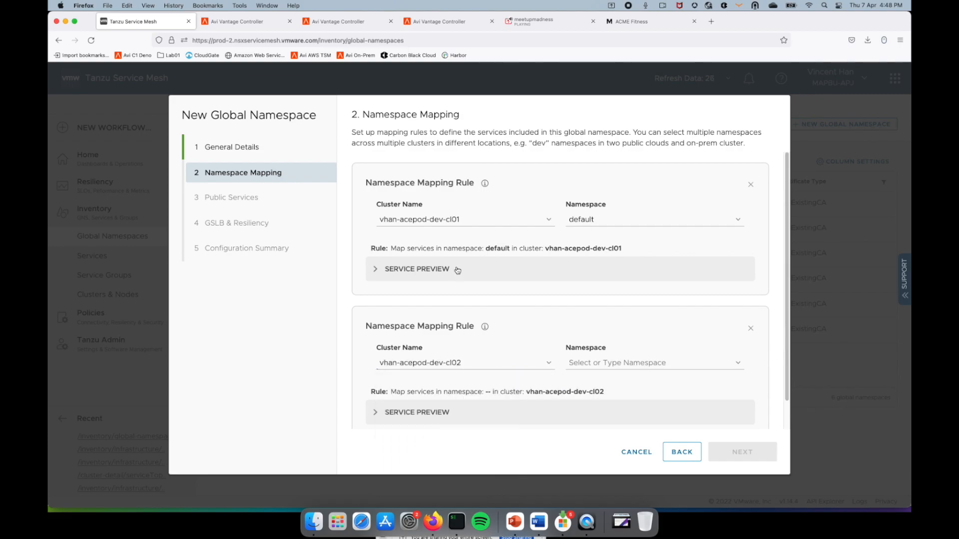
pyautogui.click(611, 362)
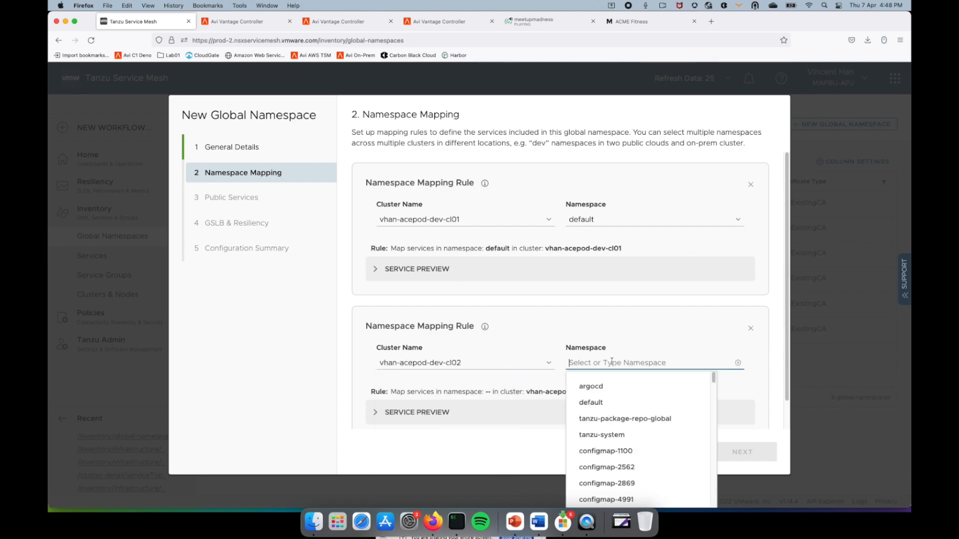
pyautogui.click(619, 403)
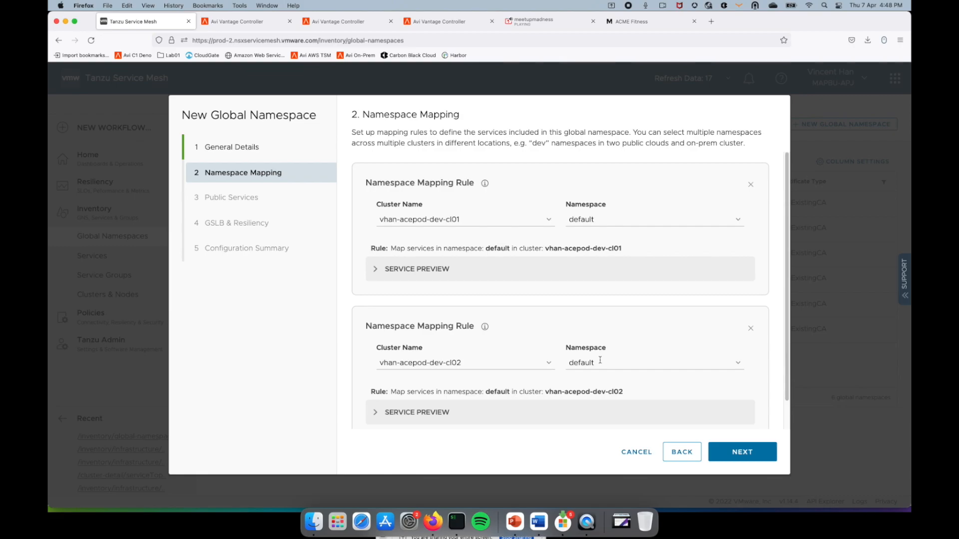
pyautogui.click(721, 452)
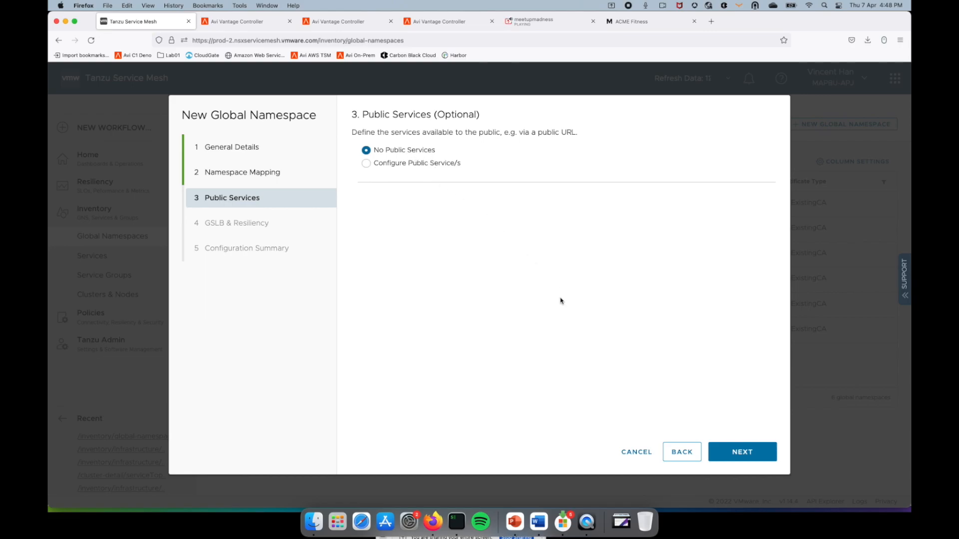
# - Keep No Public Services, accept the GSLB and resiliency settings, and finish creating the global namespace
pyautogui.click(747, 449)
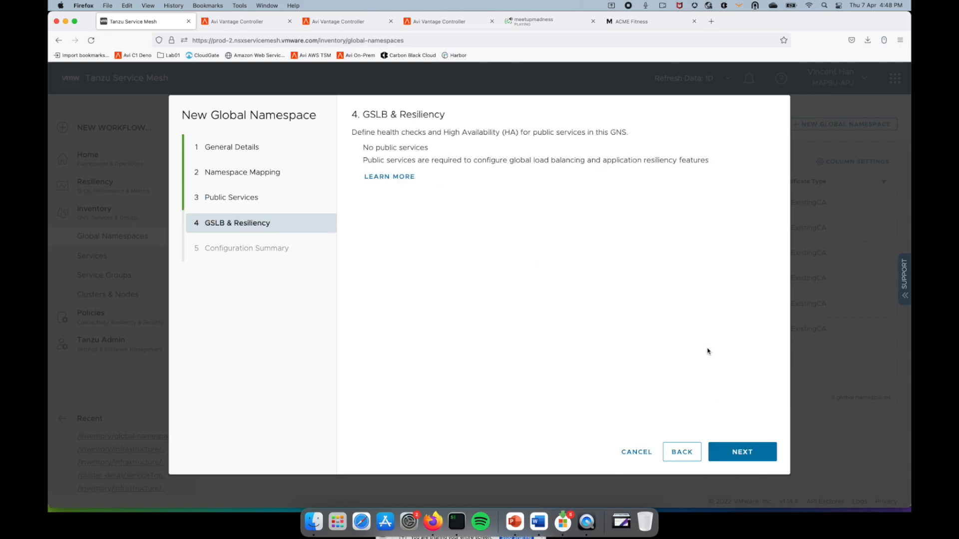
pyautogui.click(745, 456)
pyautogui.click(746, 460)
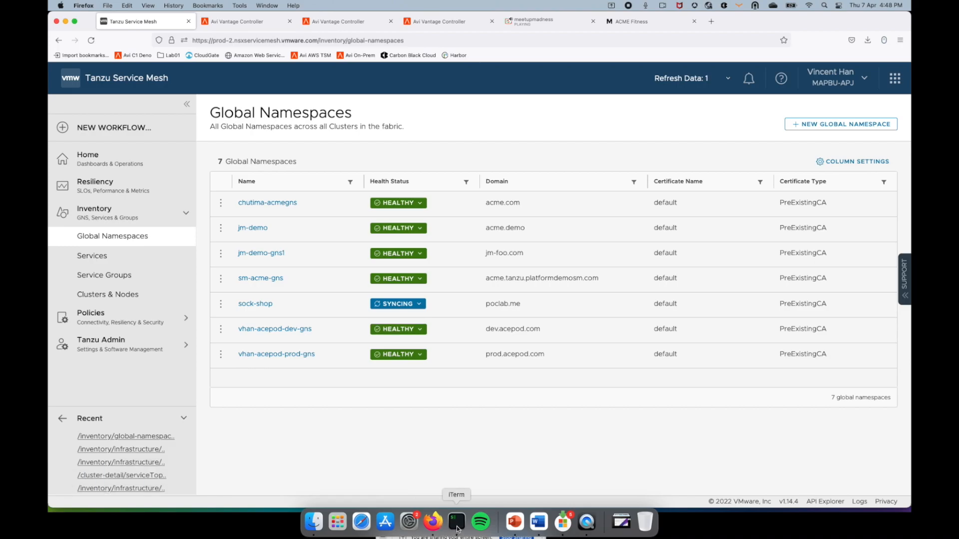
# - Switch to iTerm, change to the eks-cl02 cluster context with k2, and list its virtual services with k get virtualservice
pyautogui.click(458, 523)
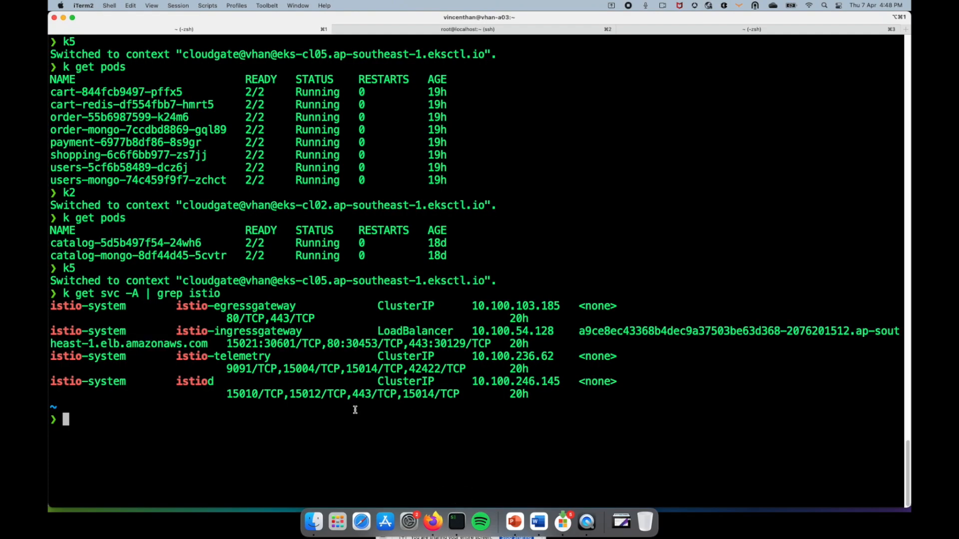
pyautogui.write('k2')
pyautogui.press('Return')
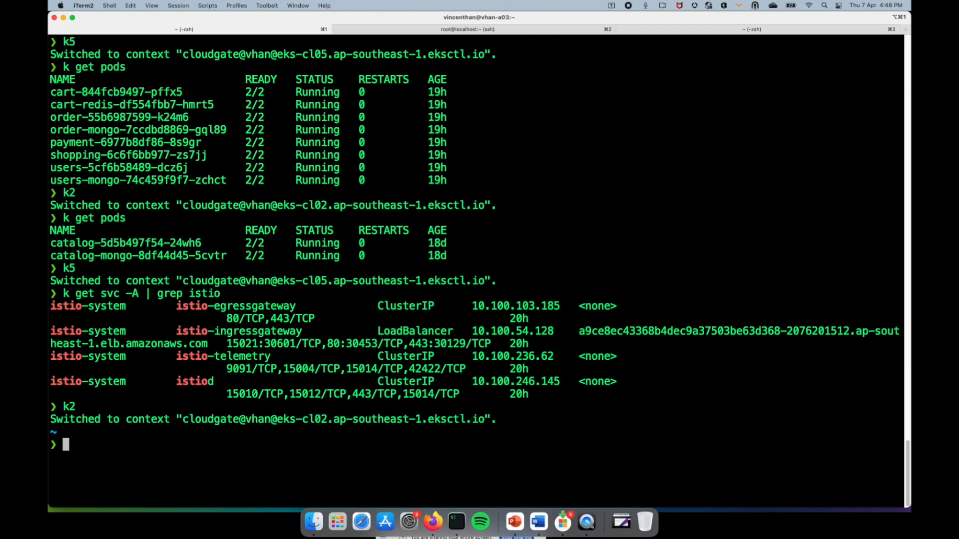
pyautogui.write('k get v')
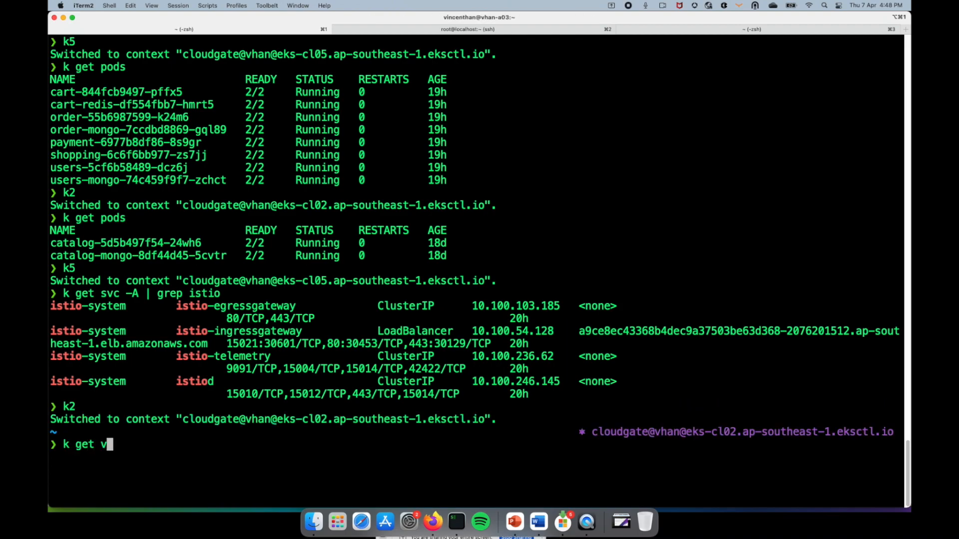
pyautogui.write('irtualservice')
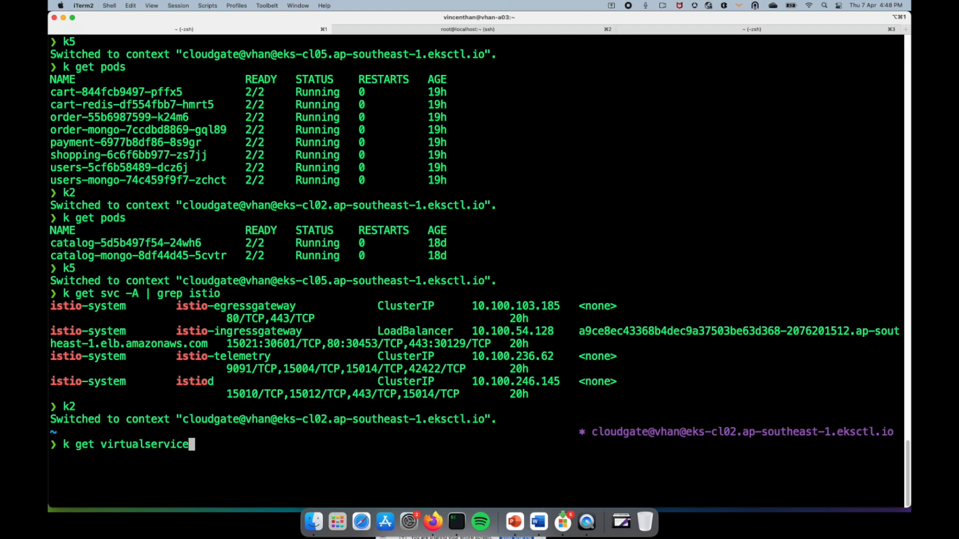
pyautogui.press('Return')
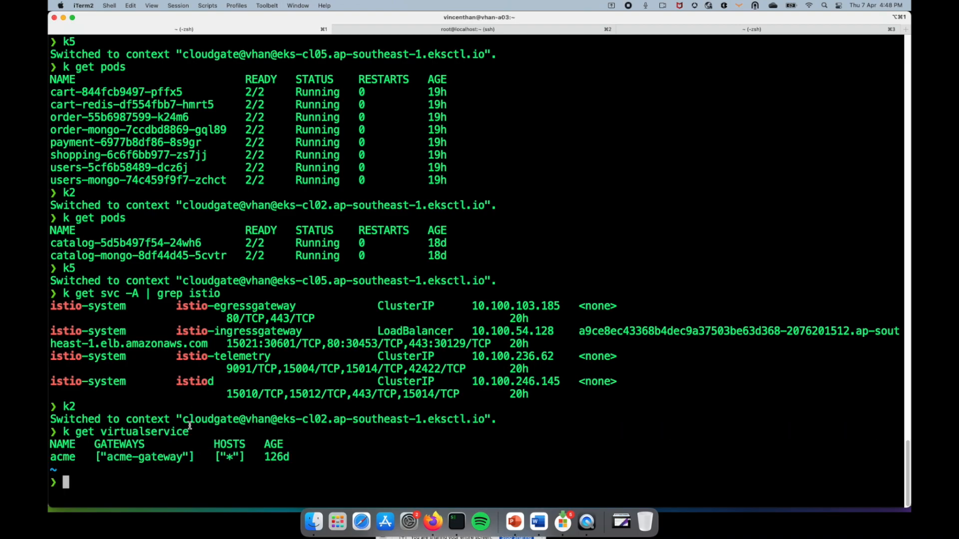
# - Rerun k get virtualservice several times to check the eks-cl02 cluster for newly created virtual services
pyautogui.press('Up')
pyautogui.press('Return')
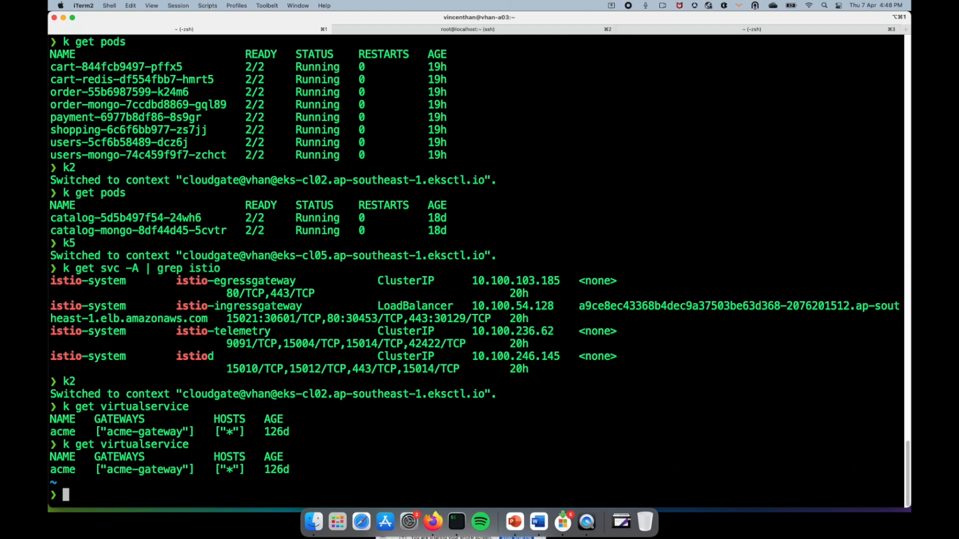
pyautogui.press('Up')
pyautogui.press('Return')
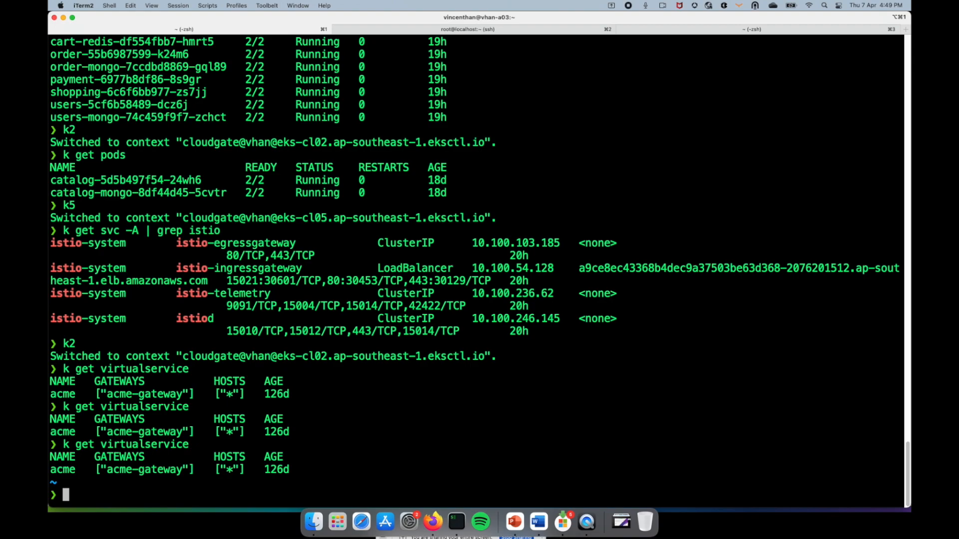
pyautogui.press('Up')
pyautogui.press('Return')
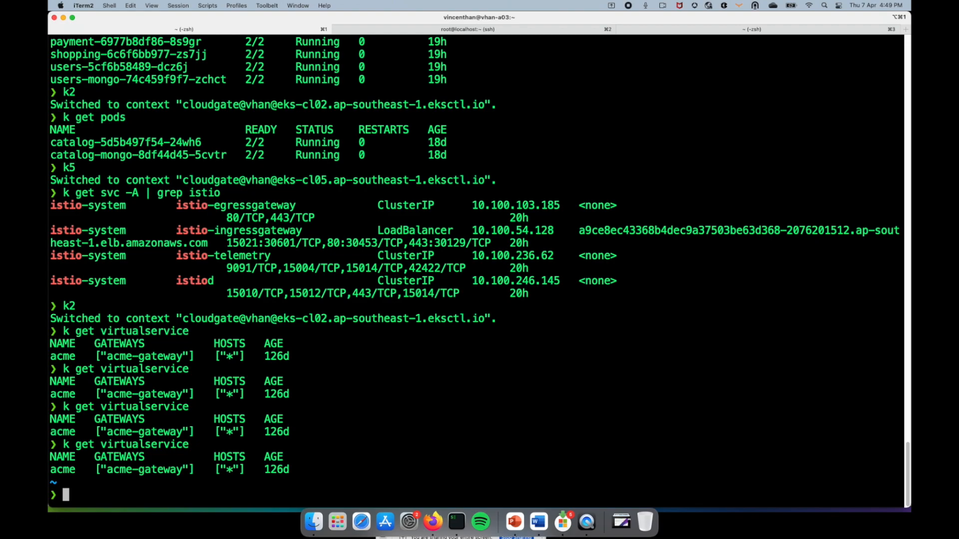
pyautogui.press('Up')
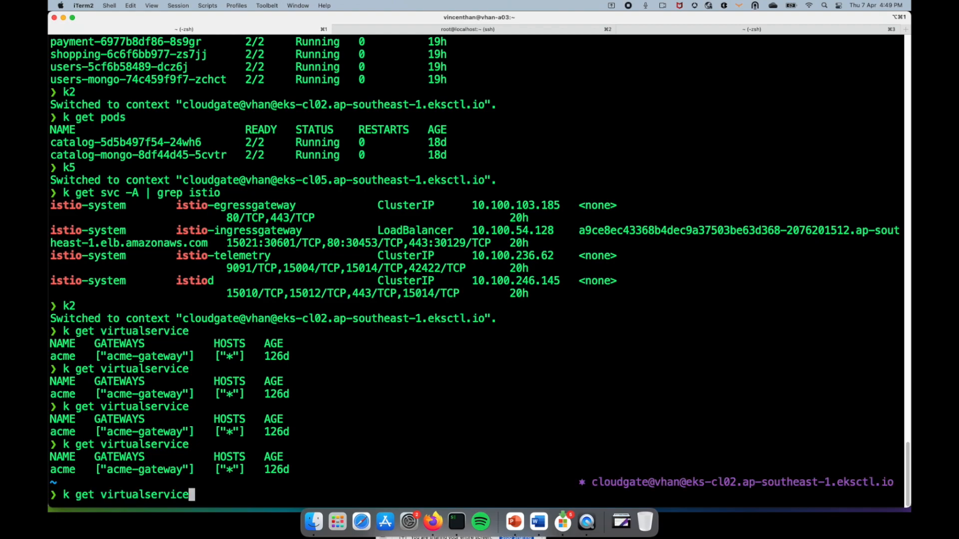
pyautogui.press('Return')
# - Return to Tanzu Service Mesh in Firefox and open the vhan-acepod-dev-gns global namespace to view its topology
pyautogui.press('super+Tab')
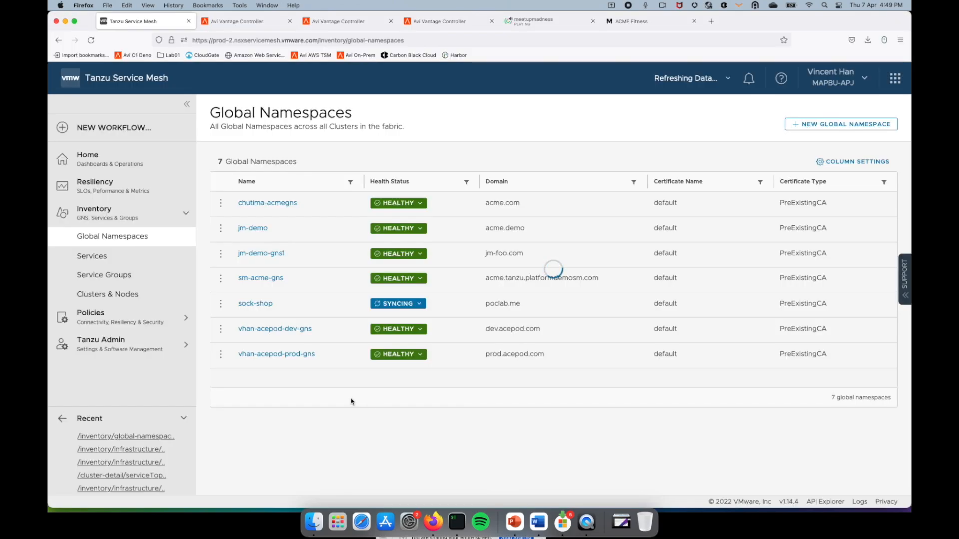
pyautogui.click(305, 331)
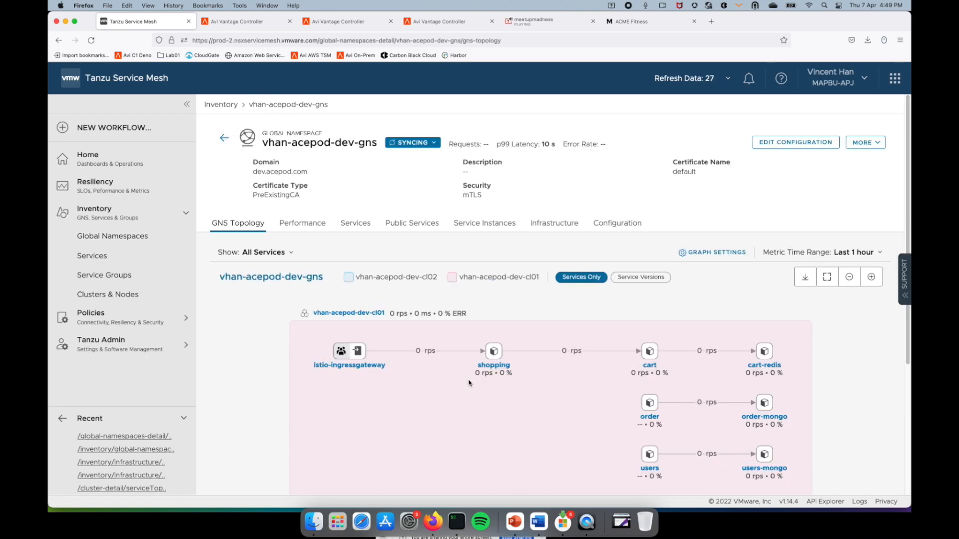
# - Switch to iTerm, rerun k get virtualservice, and copy the host name catalog.dev.acepod.com from the output
pyautogui.scroll(-6, 469, 383)
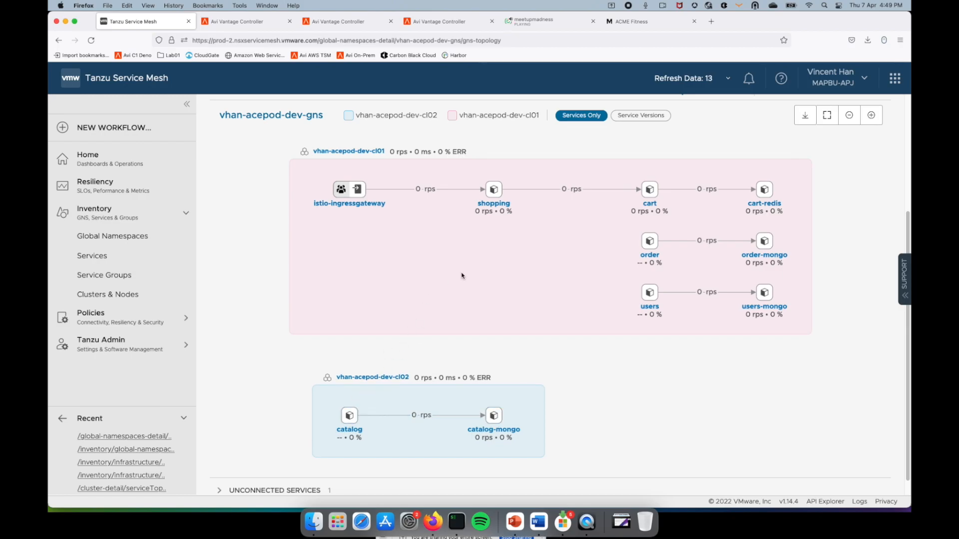
pyautogui.press('super+Tab')
pyautogui.press('Up')
pyautogui.press('Return')
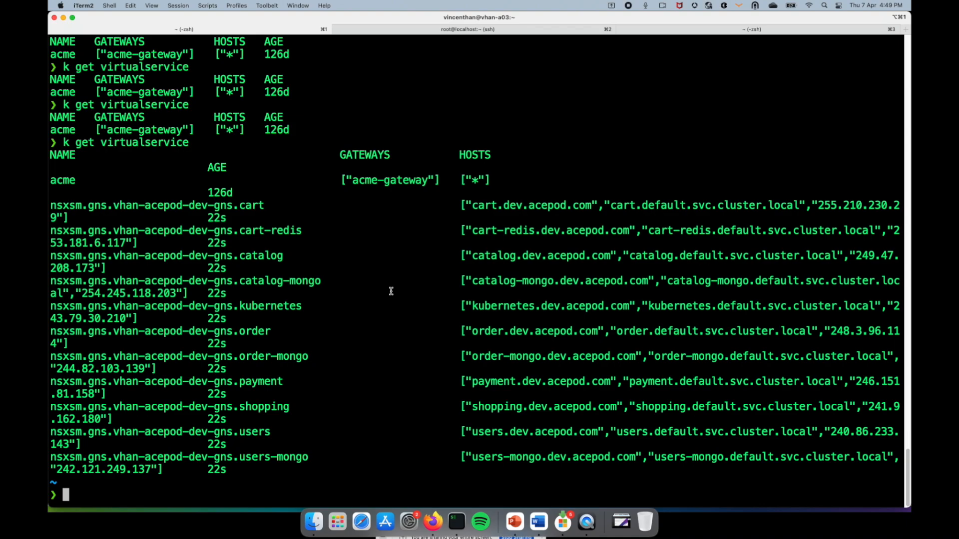
pyautogui.moveTo(472, 257); pyautogui.dragTo(610, 252)
pyautogui.press('super+c')
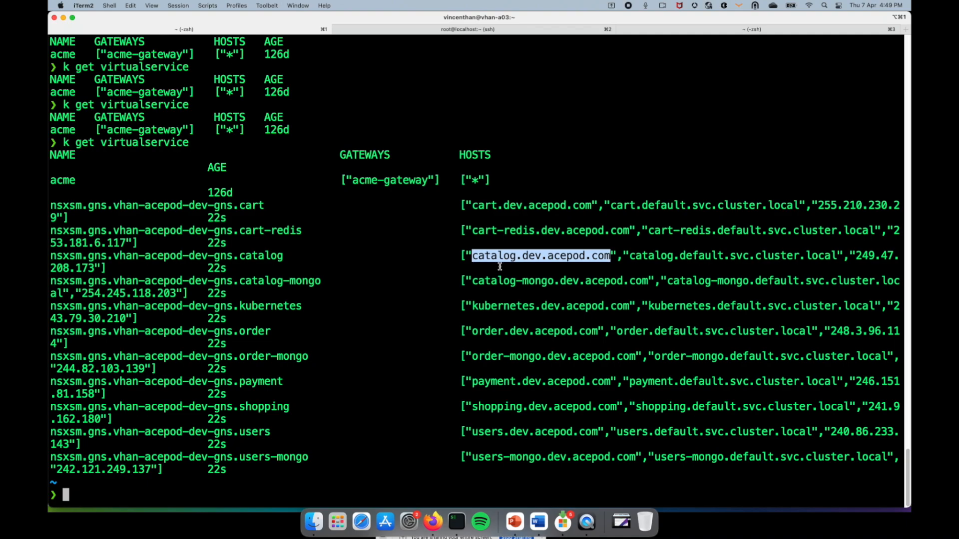
# - Change to the eks-cl05 cluster context with k5 and list its services with k get service
pyautogui.write('k5')
pyautogui.press('Return')
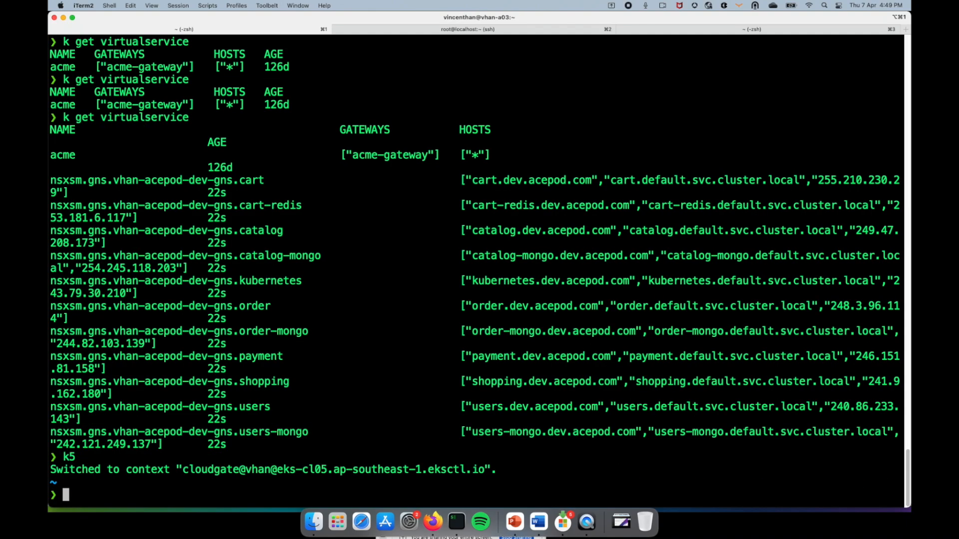
pyautogui.write('k get s')
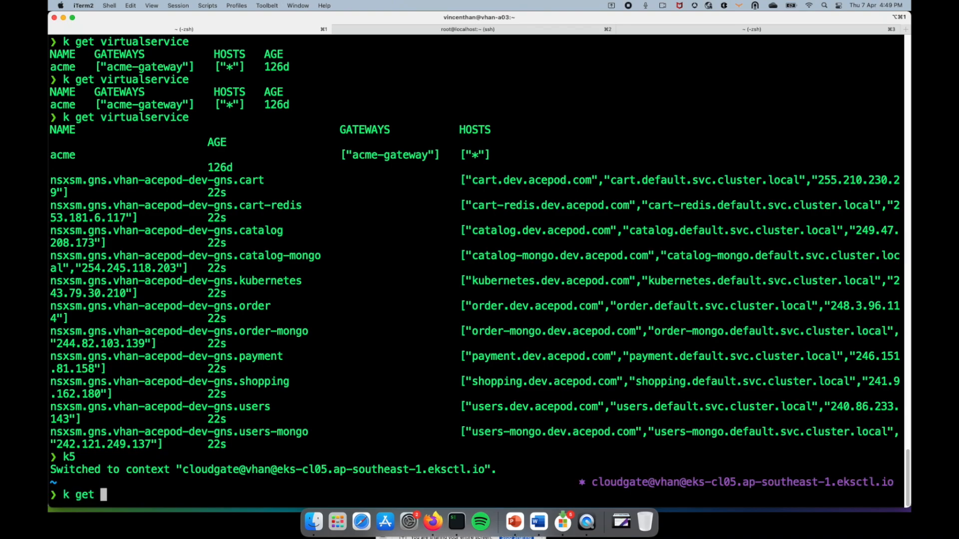
pyautogui.write('e')
pyautogui.press('BackSpace')
pyautogui.press('BackSpace')
pyautogui.write('s')
pyautogui.write('ice')
pyautogui.press('Return')
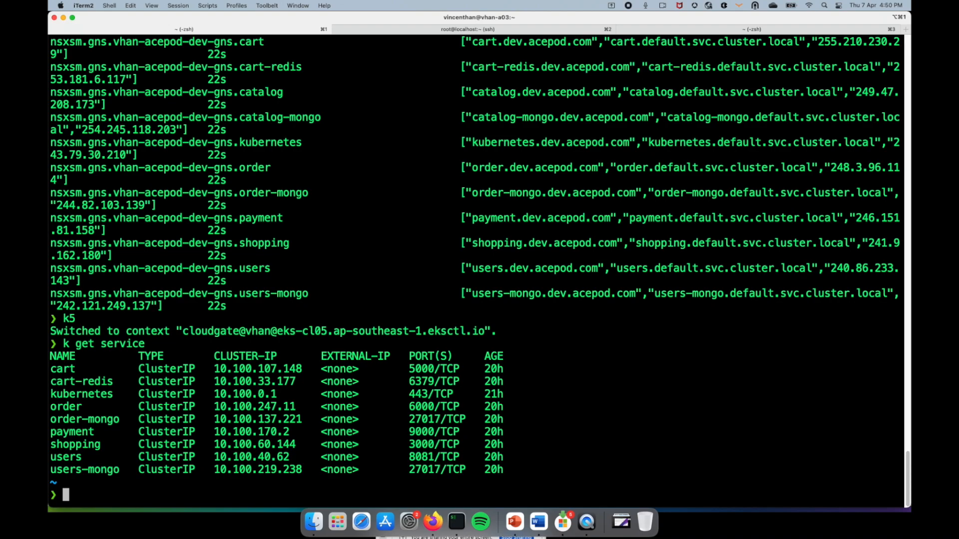
# - Open the shopping deployment for editing with k edit deployment shopping
pyautogui.hotkey('ctrl', 'r')
pyautogui.write('edit')
pyautogui.press('Return')
# - Set the shopping container's CATALOG_HOST value to the copied catalog.dev.acepod.com and save the deployment
pyautogui.press('Down')
pyautogui.press('Down')
pyautogui.press('Down')
pyautogui.press('Down')
pyautogui.press('Down')
pyautogui.press('Down')
pyautogui.press('Down')
pyautogui.press('Down')
pyautogui.press('Down')
pyautogui.press('Down')
pyautogui.press('Down')
pyautogui.press('Down')
pyautogui.press('Down')
pyautogui.press('Down')
pyautogui.press('Down')
pyautogui.press('Down')
pyautogui.press('Down')
pyautogui.press('Down')
pyautogui.press('Down')
pyautogui.press('Down')
pyautogui.press('Down')
pyautogui.press('Down')
pyautogui.press('Down')
pyautogui.press('Down')
pyautogui.press('Down')
pyautogui.press('Down')
pyautogui.press('Down')
pyautogui.press('Down')
pyautogui.press('Down')
pyautogui.press('Down')
pyautogui.press('Down')
pyautogui.press('Down')
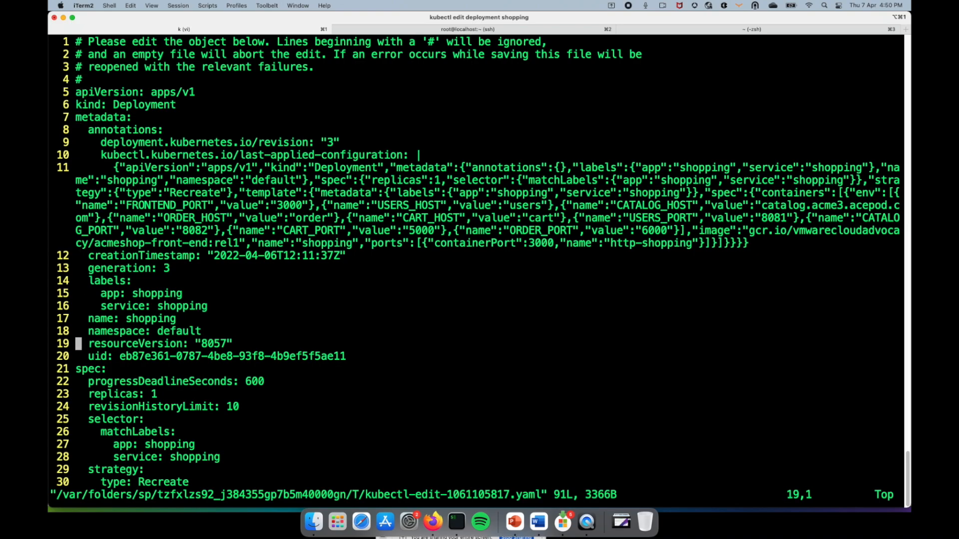
pyautogui.press('Down')
pyautogui.press('Down')
pyautogui.press('Down')
pyautogui.press('Down')
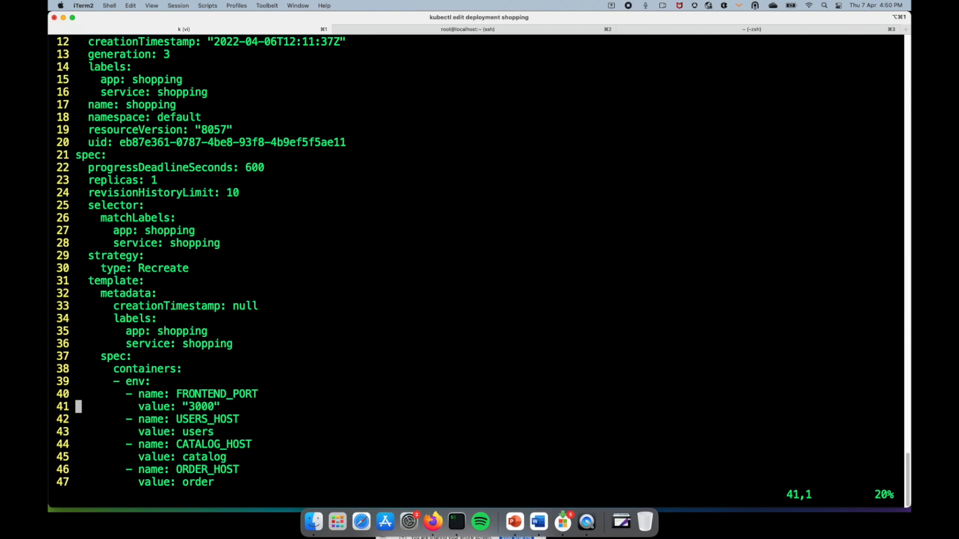
pyautogui.press('Down')
pyautogui.press('Down')
pyautogui.press('Down')
pyautogui.press('Down')
pyautogui.press('Right')
pyautogui.press('Right')
pyautogui.press('Right')
pyautogui.press('Right')
pyautogui.press('pagedown')
pyautogui.press('Down')
pyautogui.press('Down')
pyautogui.press('Up')
pyautogui.press('Up')
pyautogui.press('Up')
pyautogui.press('Up')
pyautogui.press('Up')
pyautogui.press('Down')
pyautogui.press('Down')
pyautogui.press('Right')
pyautogui.press('End')
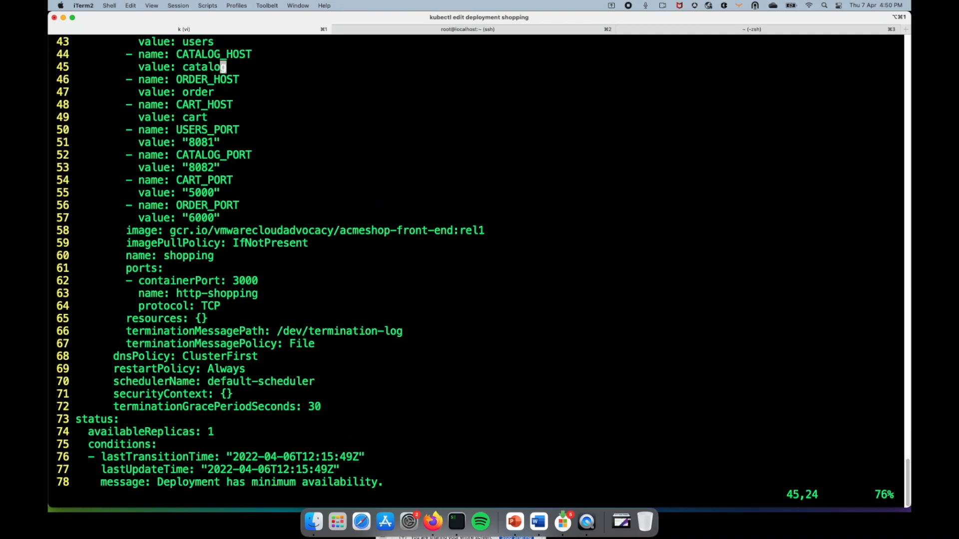
pyautogui.press('a')
pyautogui.press('BackSpace')
pyautogui.press('BackSpace')
pyautogui.press('BackSpace')
pyautogui.press('BackSpace')
pyautogui.press('BackSpace')
pyautogui.press('BackSpace')
pyautogui.press('BackSpace')
pyautogui.press('super+v')
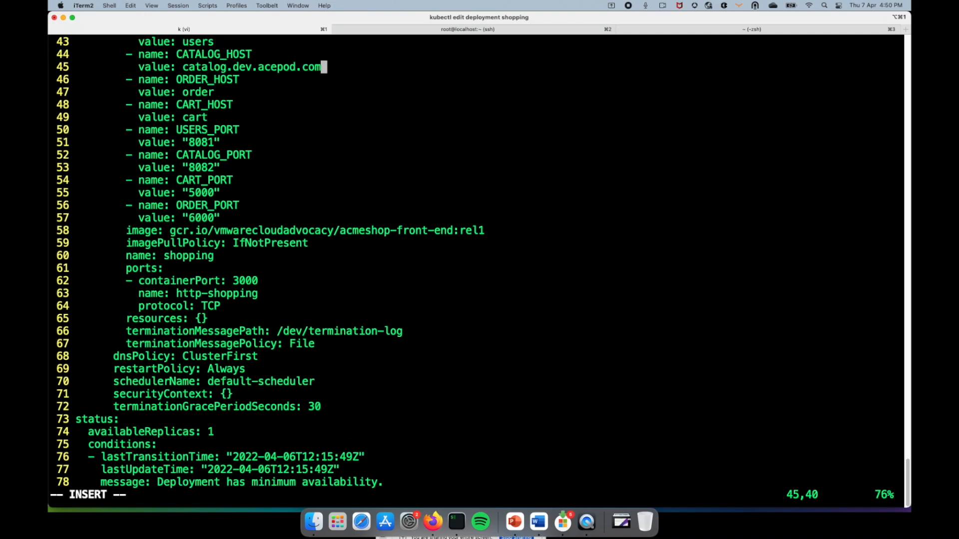
pyautogui.press('Escape')
pyautogui.write(':wq')
pyautogui.press('Return')
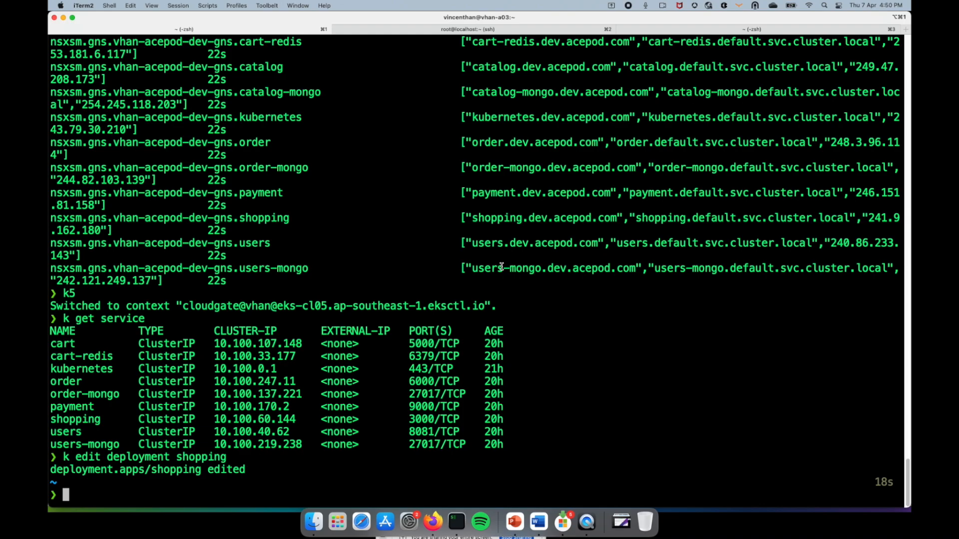
# - Switch to Firefox, open the Catalog page of the ACME Fitness site, and reload it to check the products
pyautogui.click(432, 520)
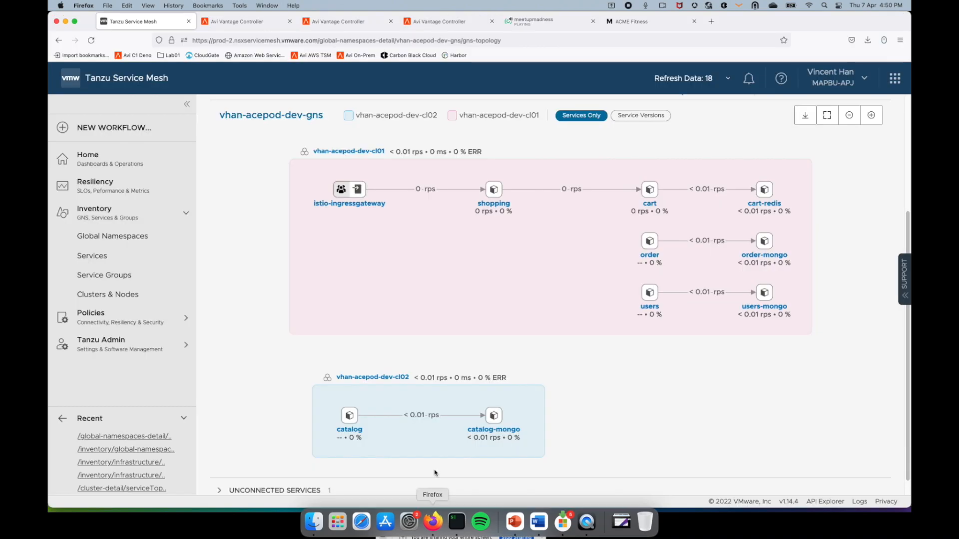
pyautogui.click(636, 29)
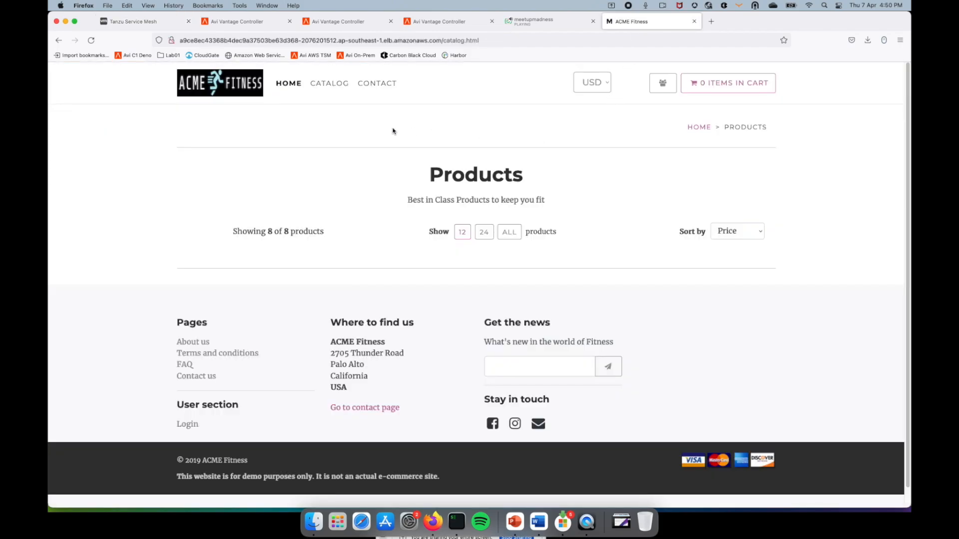
pyautogui.click(324, 89)
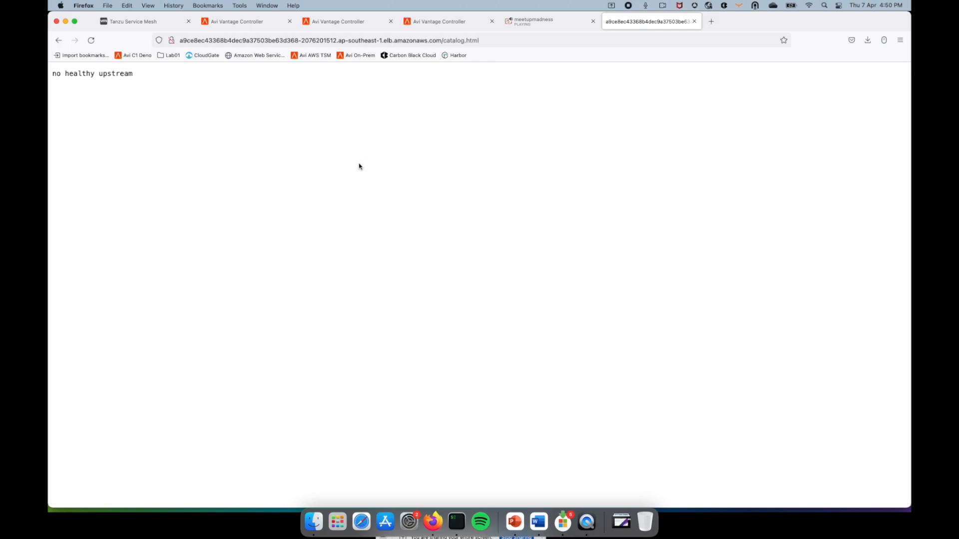
pyautogui.press('super+r')
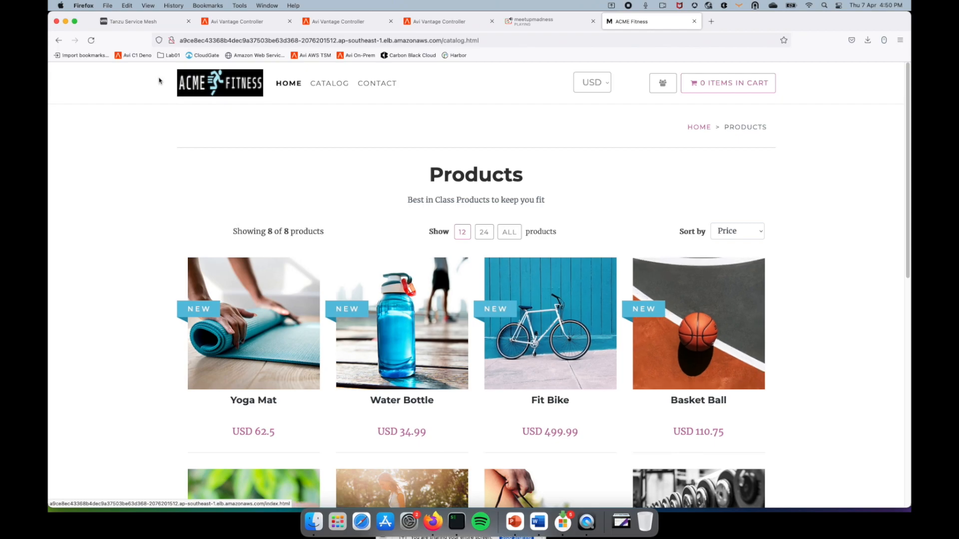
# - Return to Tanzu Service Mesh and examine the global namespace's performance charts for requests, p99 latency and error rate
pyautogui.click(142, 22)
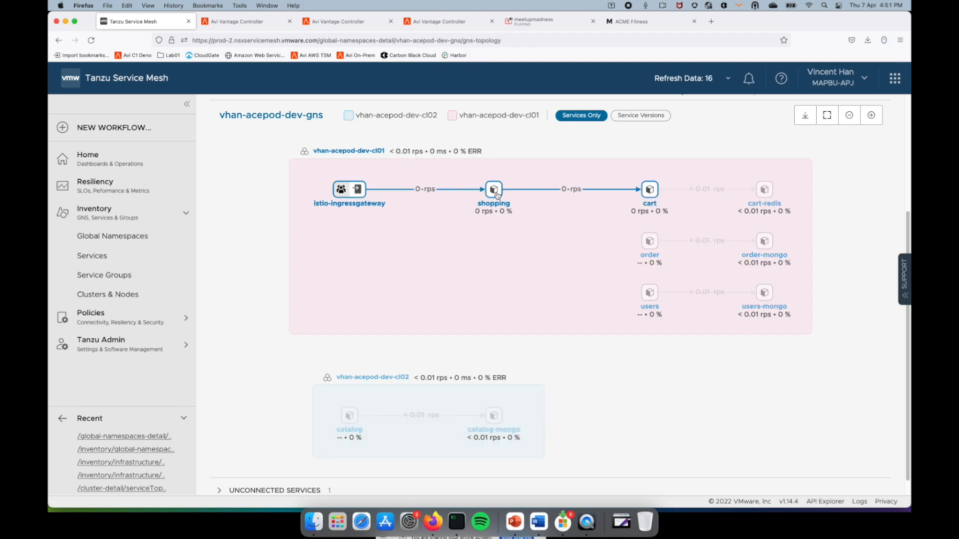
pyautogui.scroll(5, 320, 196)
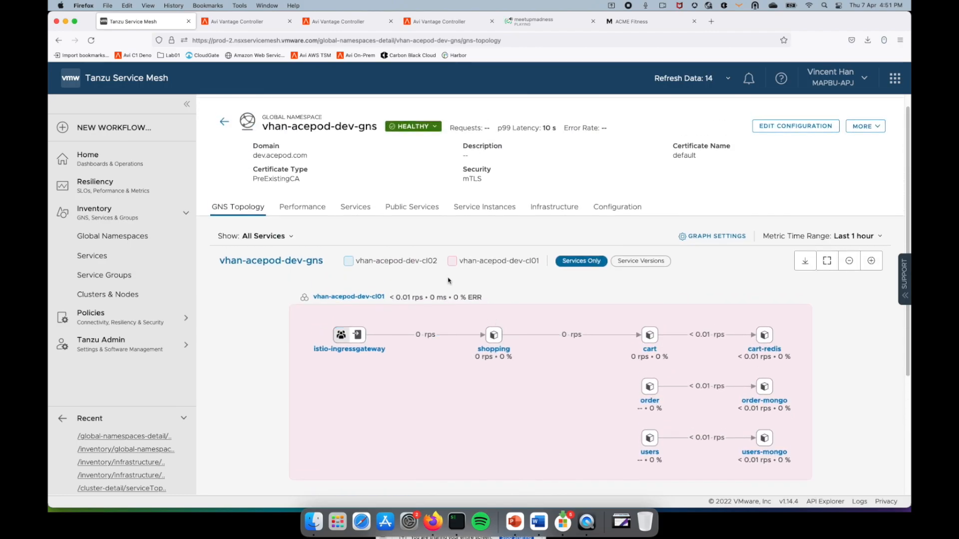
pyautogui.click(310, 205)
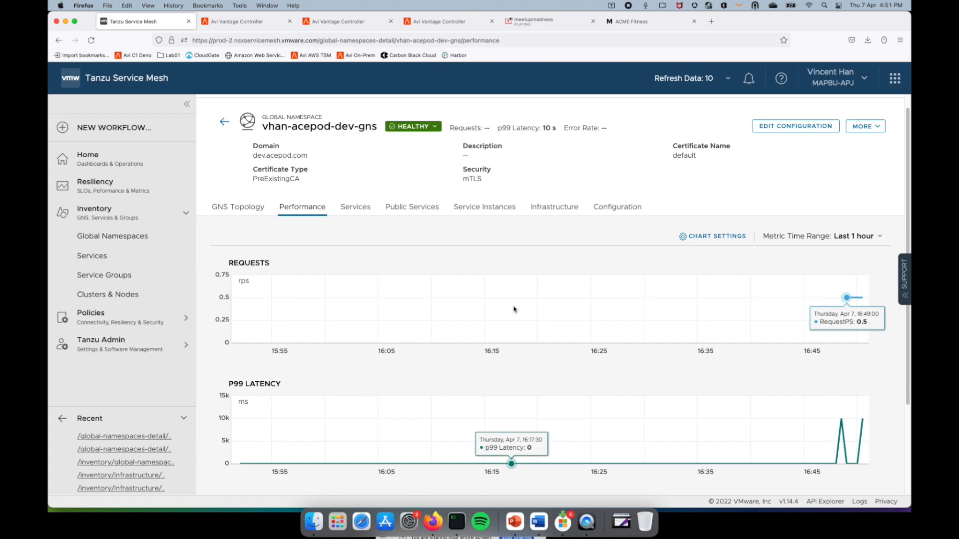
pyautogui.scroll(-1, 514, 320)
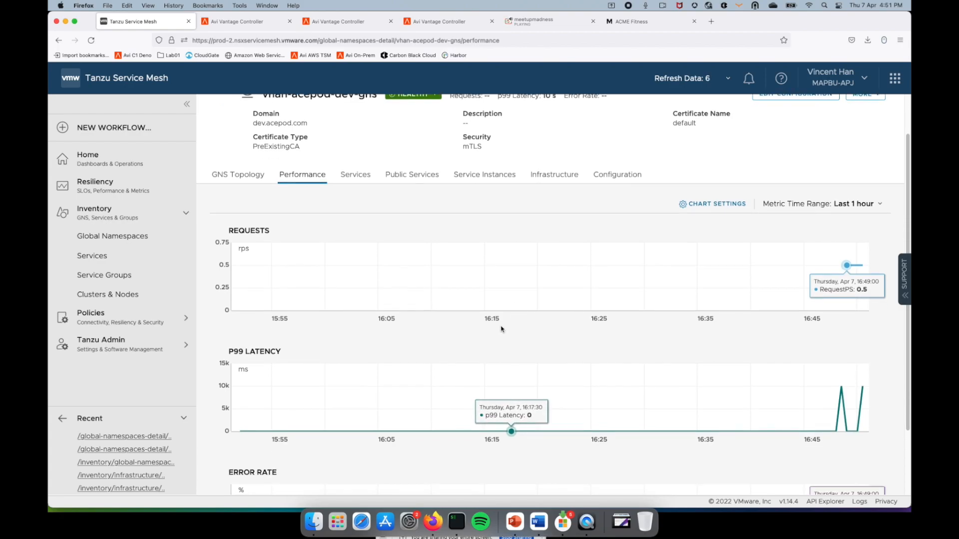
pyautogui.scroll(-1, 464, 333)
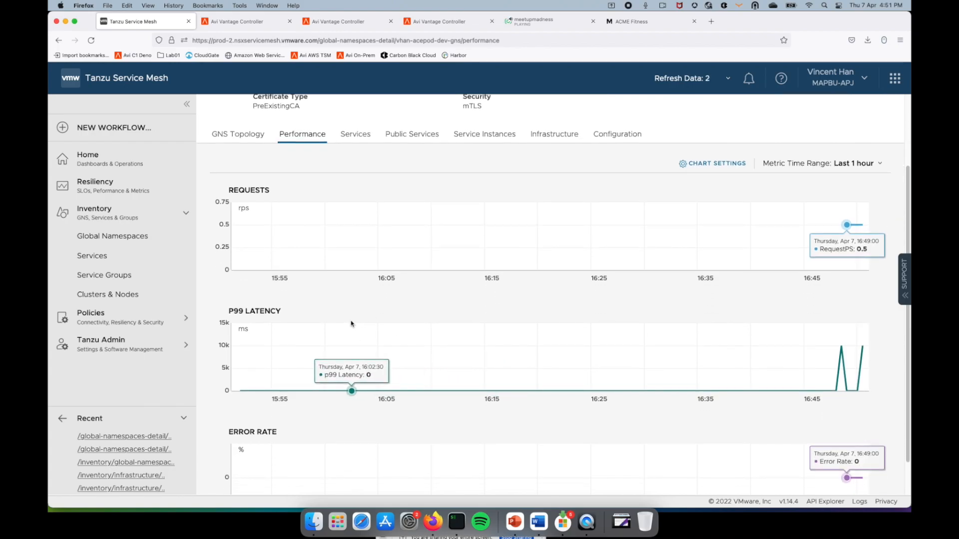
pyautogui.scroll(-1, 353, 327)
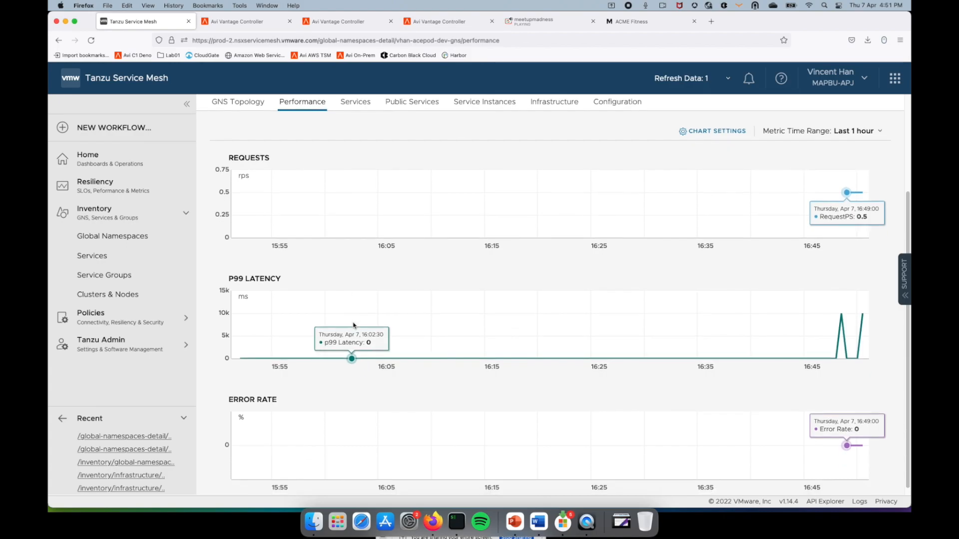
pyautogui.scroll(1, 352, 341)
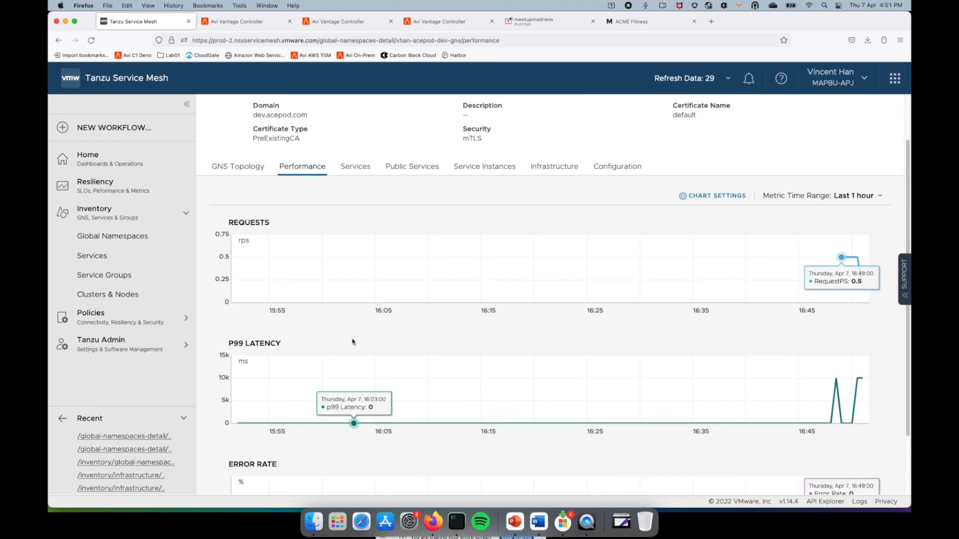
# - Reopen the GNS topology and examine the connections between the vhan-acepod-dev-cl01 and vhan-acepod-dev-cl02 services
pyautogui.click(257, 169)
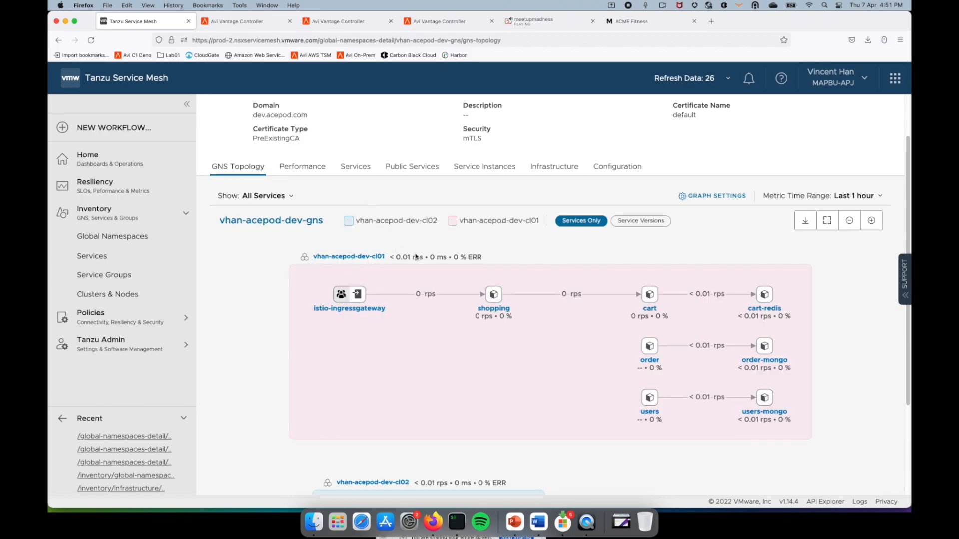
pyautogui.scroll(-3, 498, 335)
pyautogui.scroll(-1, 544, 385)
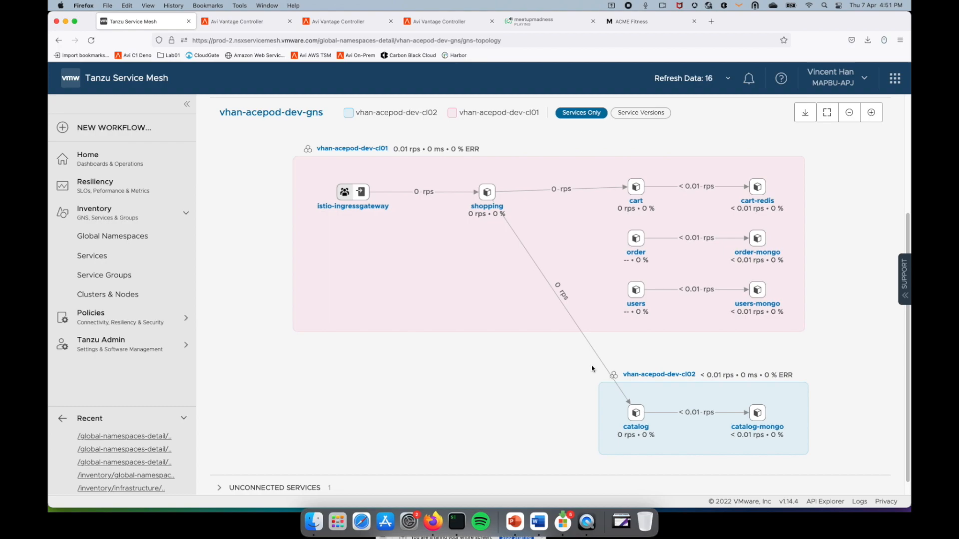
# - Switch to the PowerPoint slideshow and advance to the Acepod Fitness infrastructure architecture slide
pyautogui.click(522, 529)
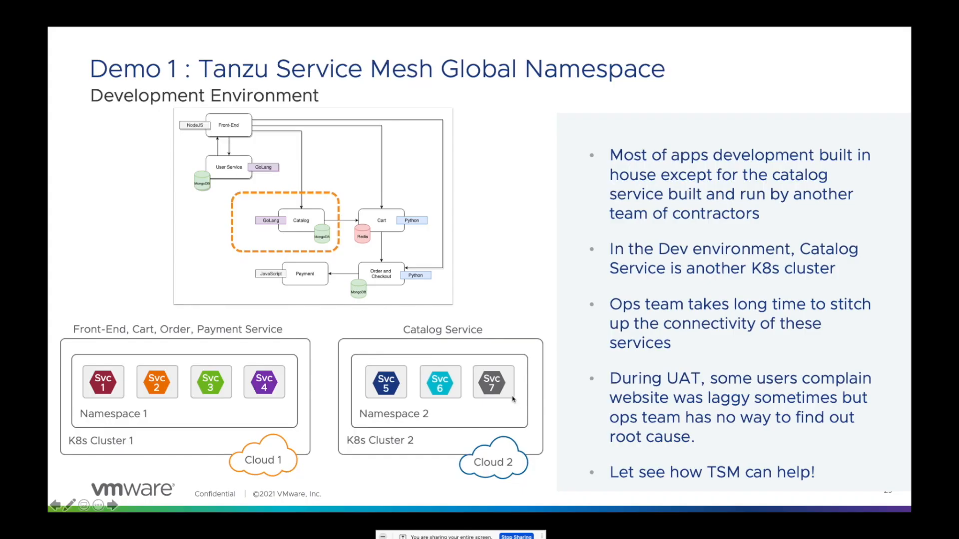
pyautogui.click(549, 374)
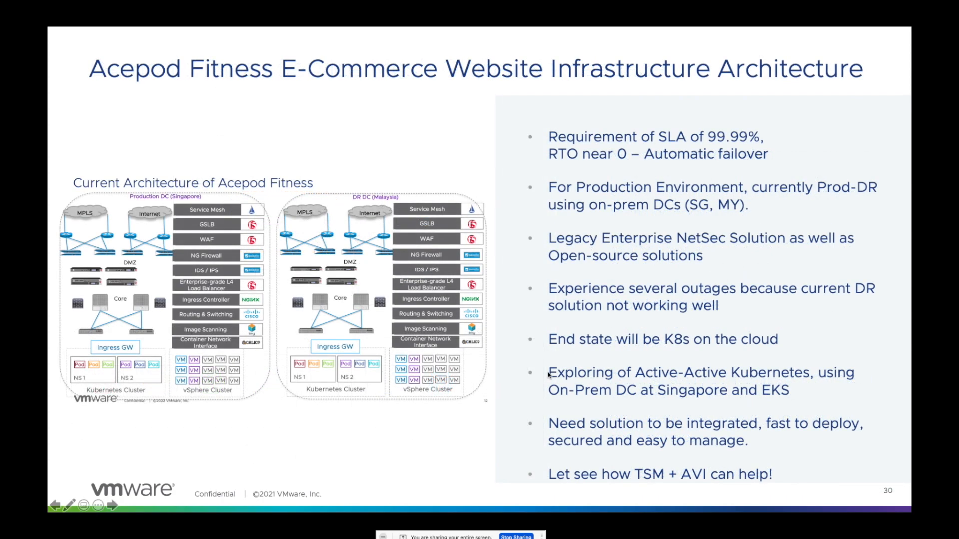